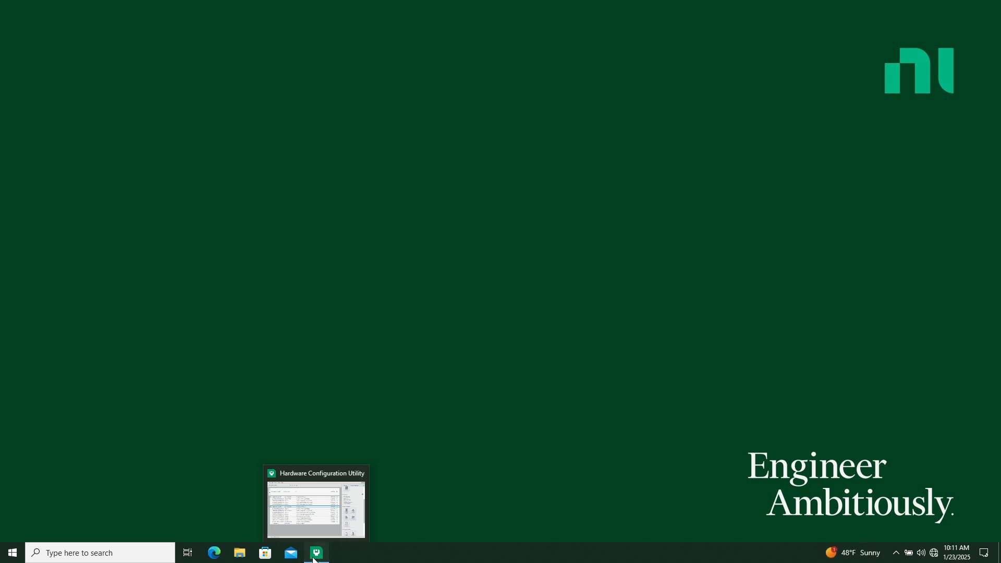
Step: Restore the Hardware Configuration Utility window from the taskbar
left_click(316, 553)
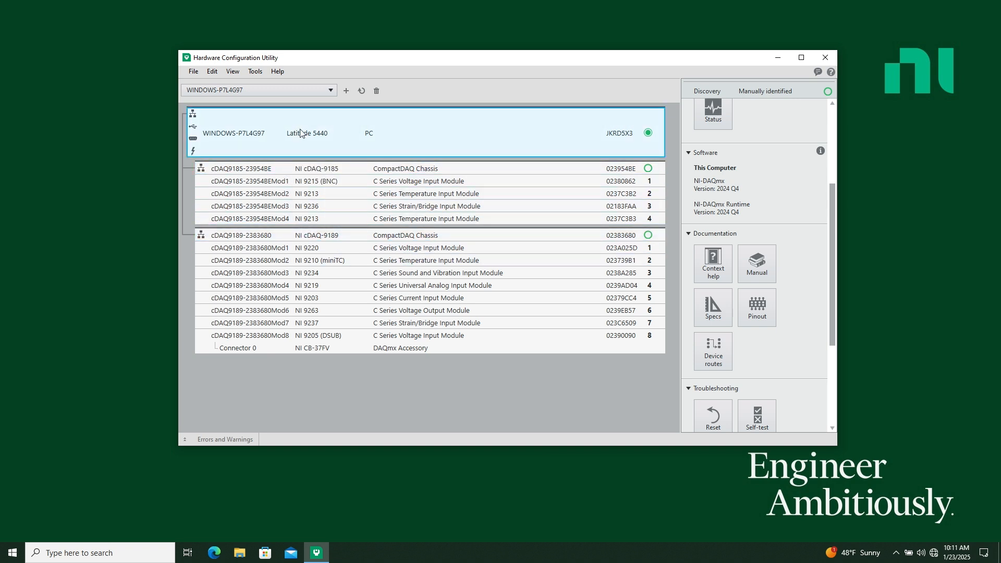
Step: Start Add Hardware and choose the By Address page with an empty IP/hostname field
left_click(346, 89)
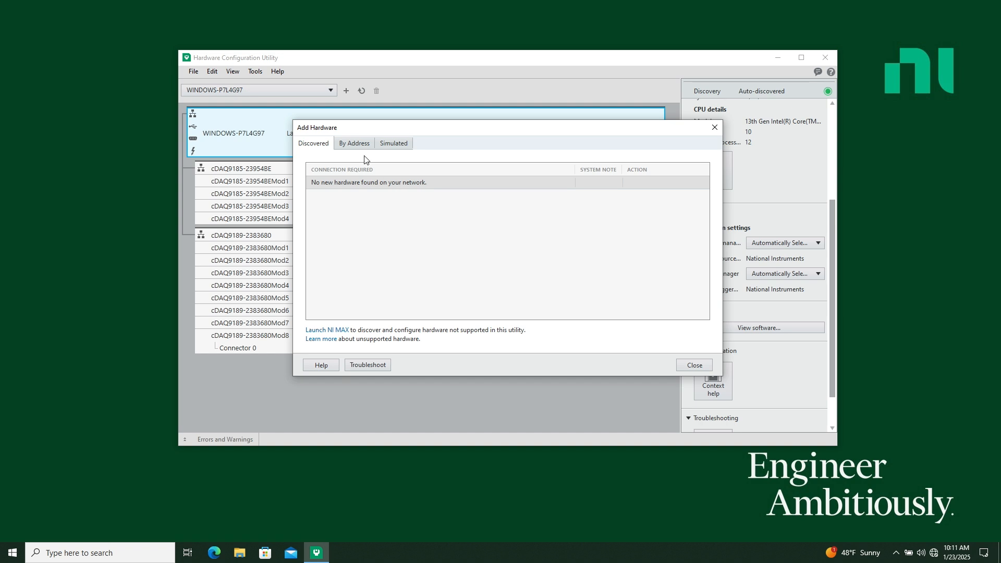
left_click(352, 144)
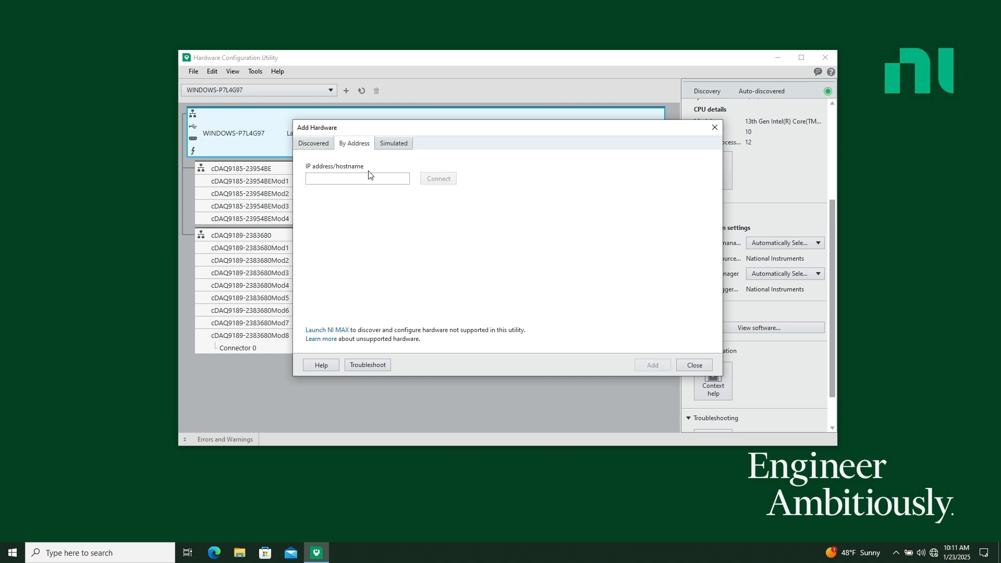